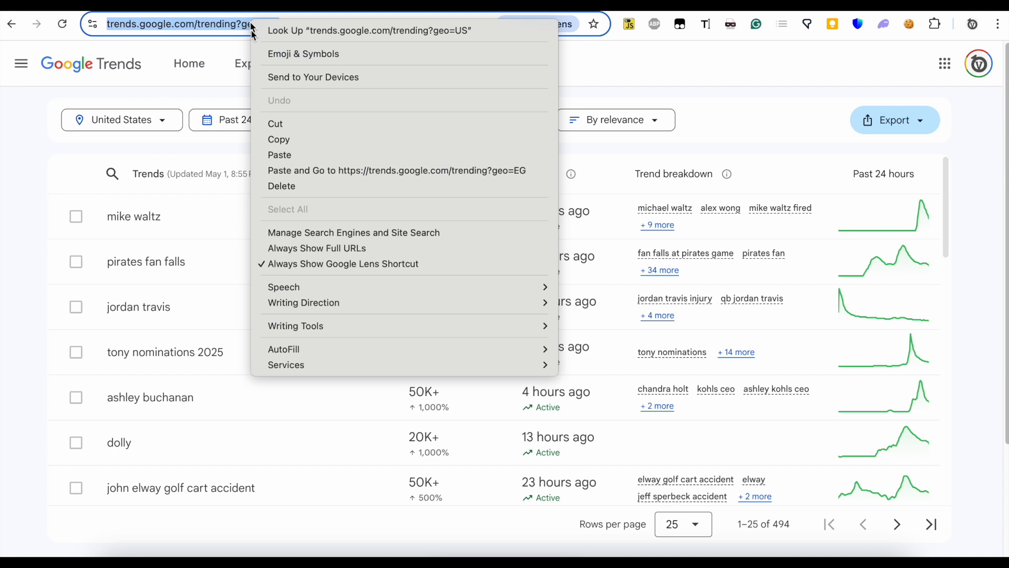
Copy the address of the United States trending page in Google Trends and open a new Automatic campaign in WordPress
click(290, 141)
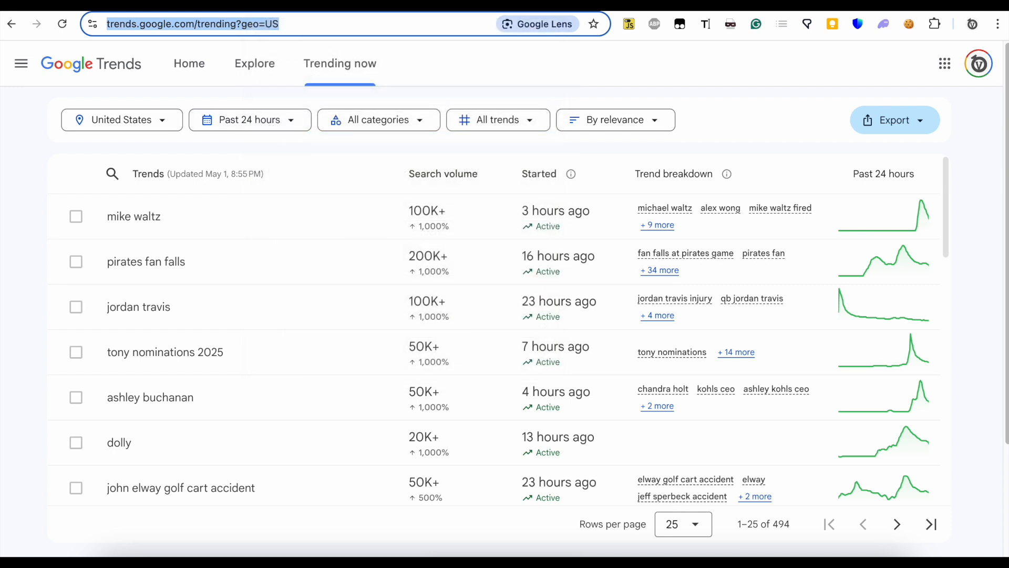
click(303, 5)
mouse_move(74, 527)
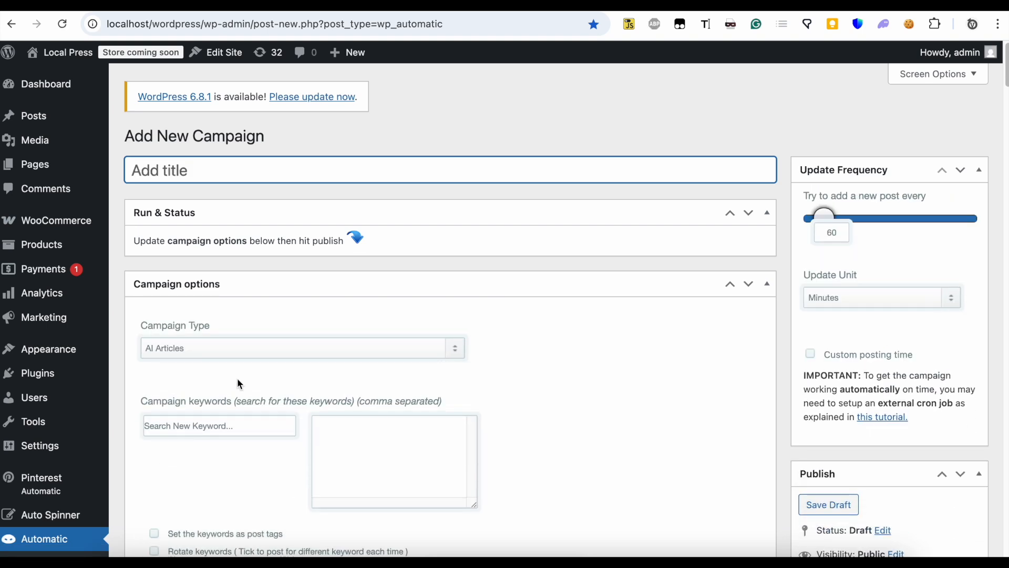
click(258, 357)
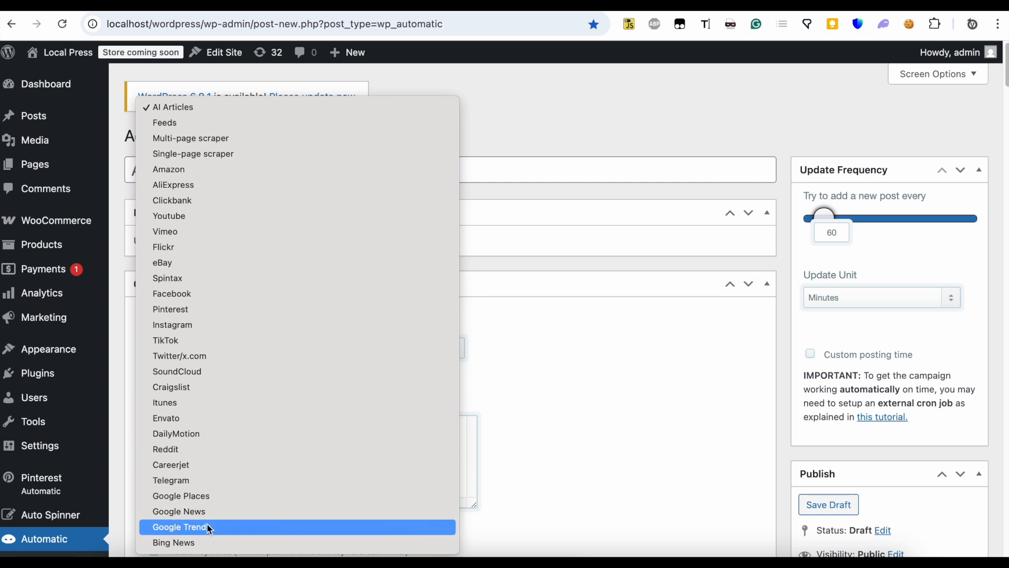
click(206, 526)
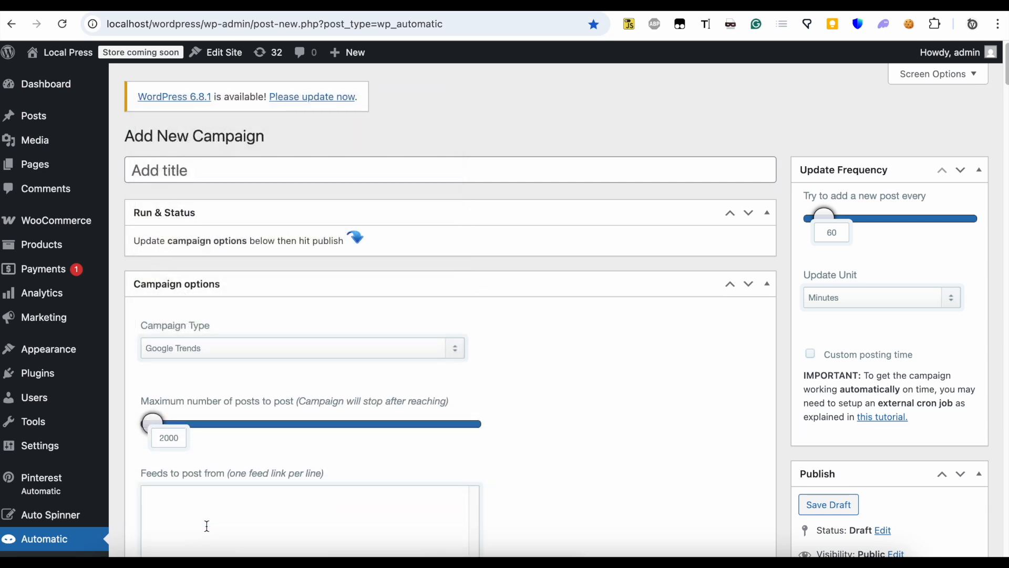
scroll(214, 513, down, 5)
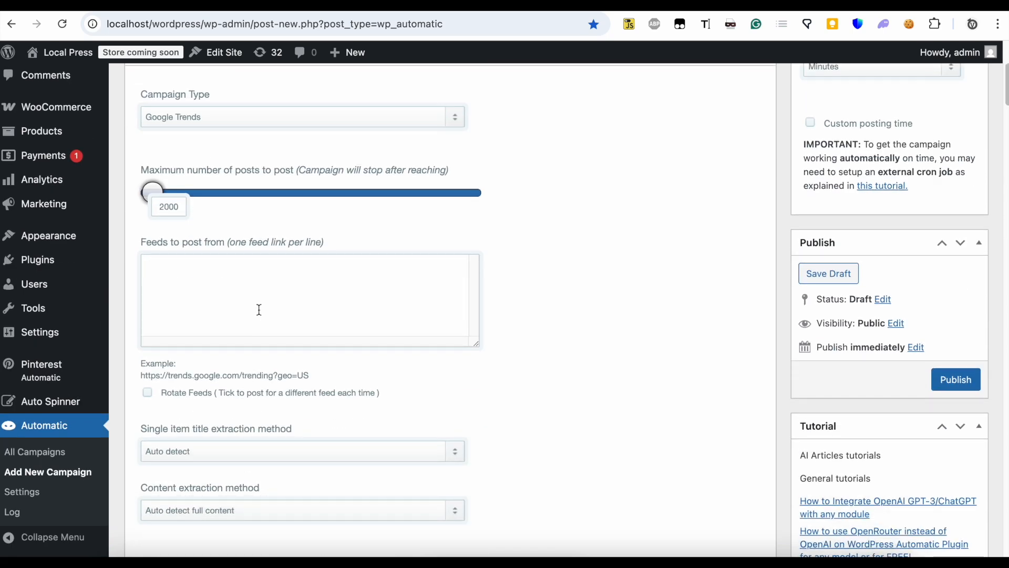
right_click(260, 308)
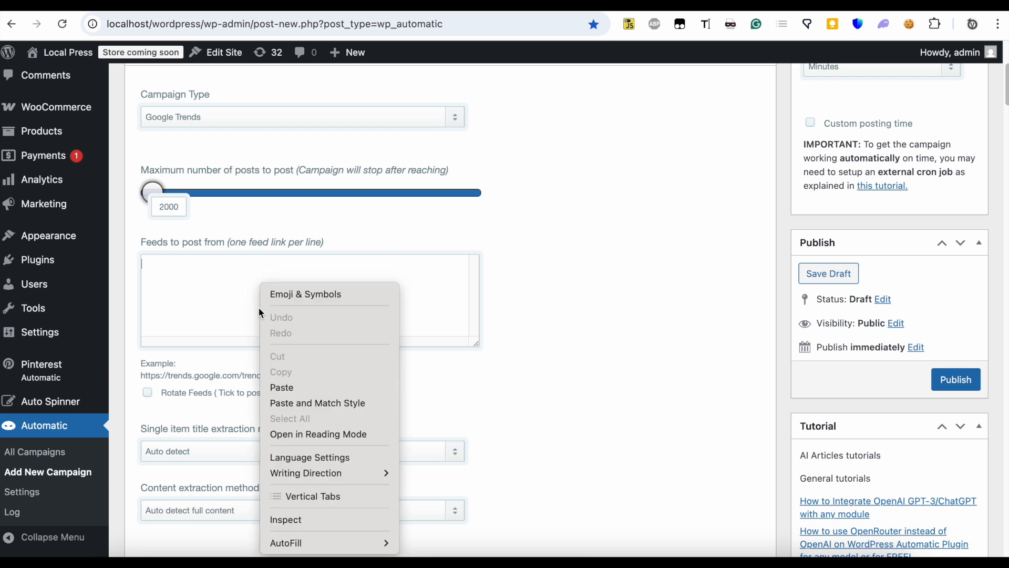
click(282, 388)
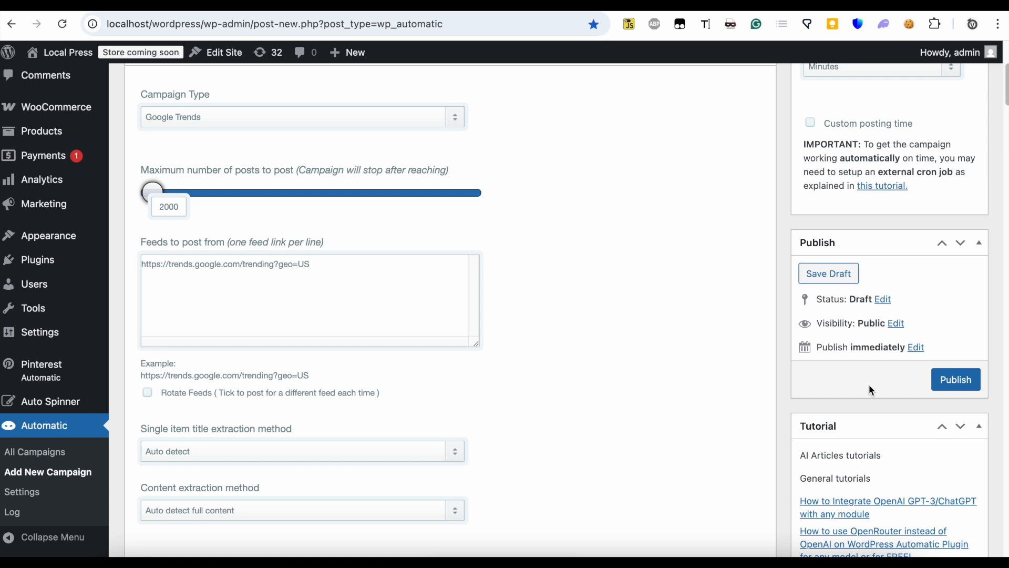
Publish the Google Trends campaign and run it
click(944, 383)
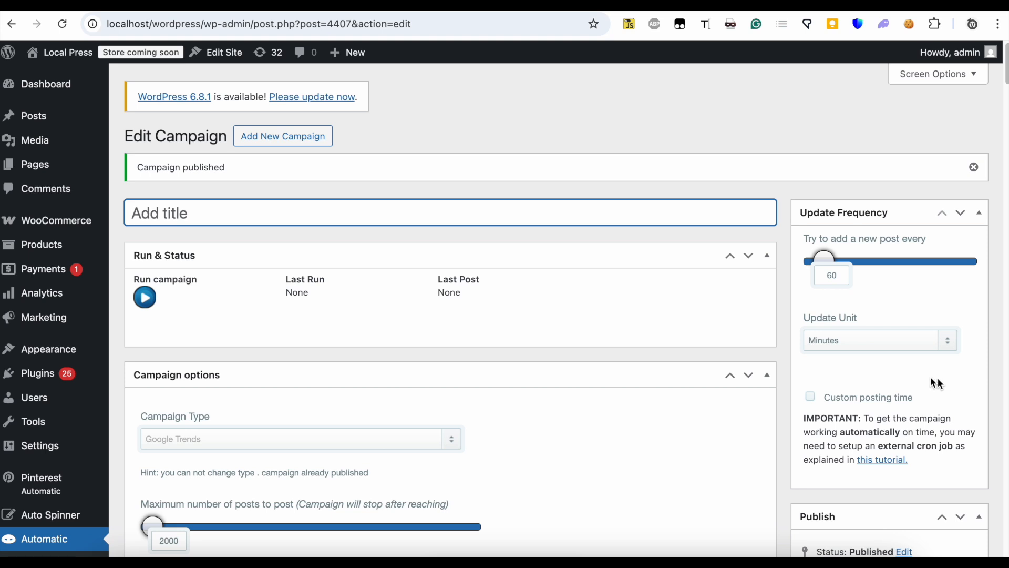
scroll(220, 193, down, 5)
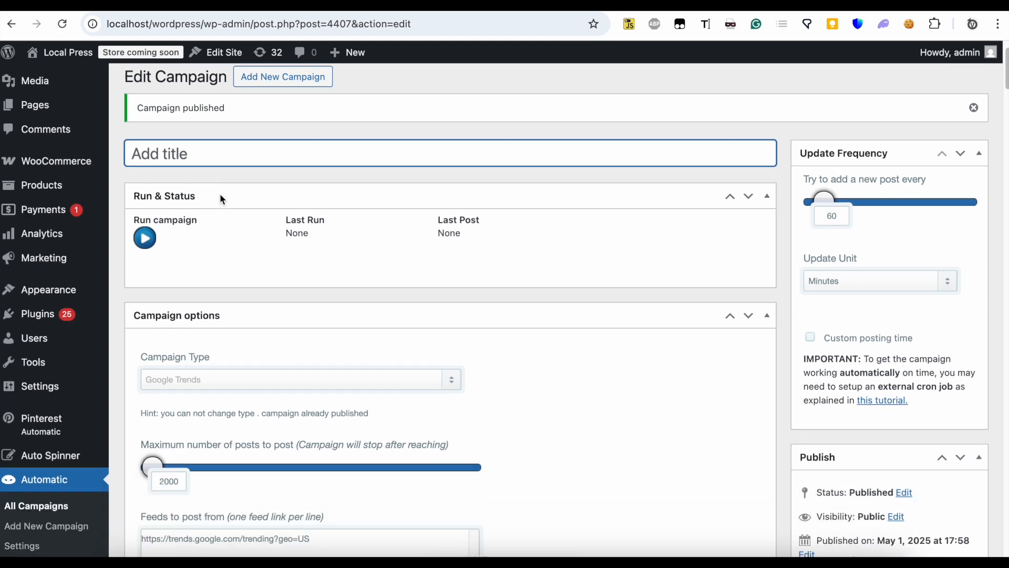
click(155, 120)
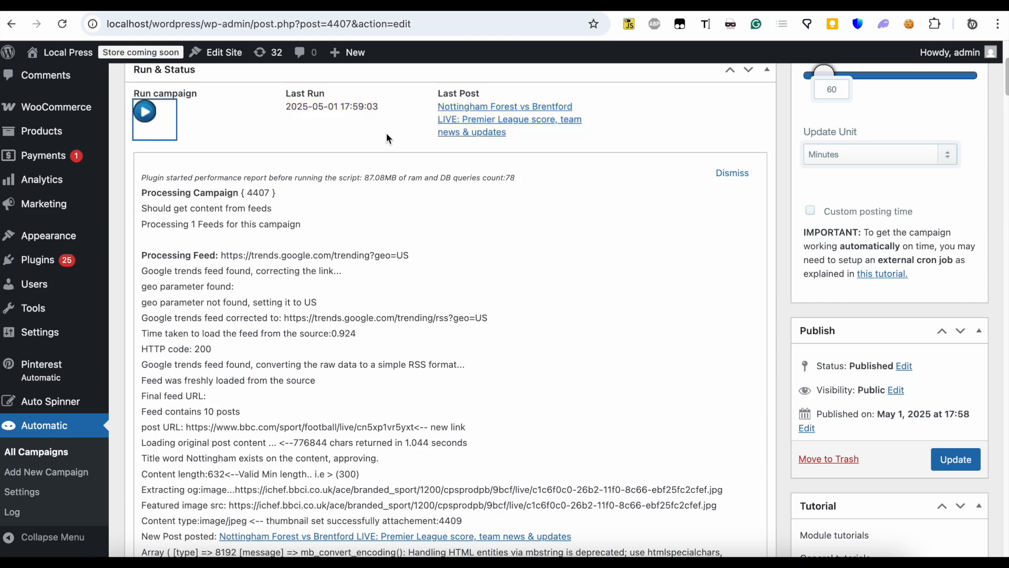
Open the campaign's last post in a separate tab, review its image, text and source link, and close it
right_click(460, 133)
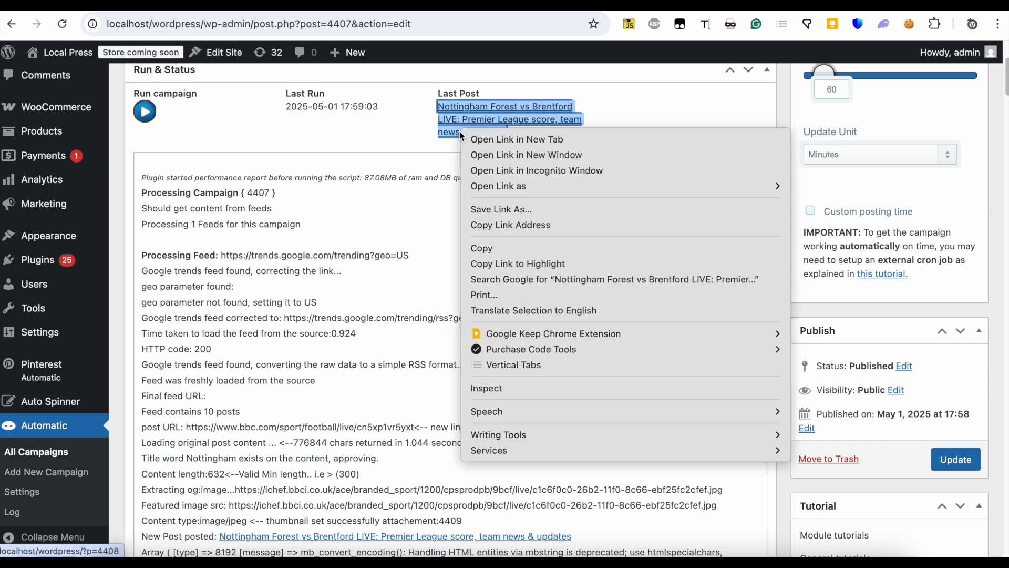
click(469, 138)
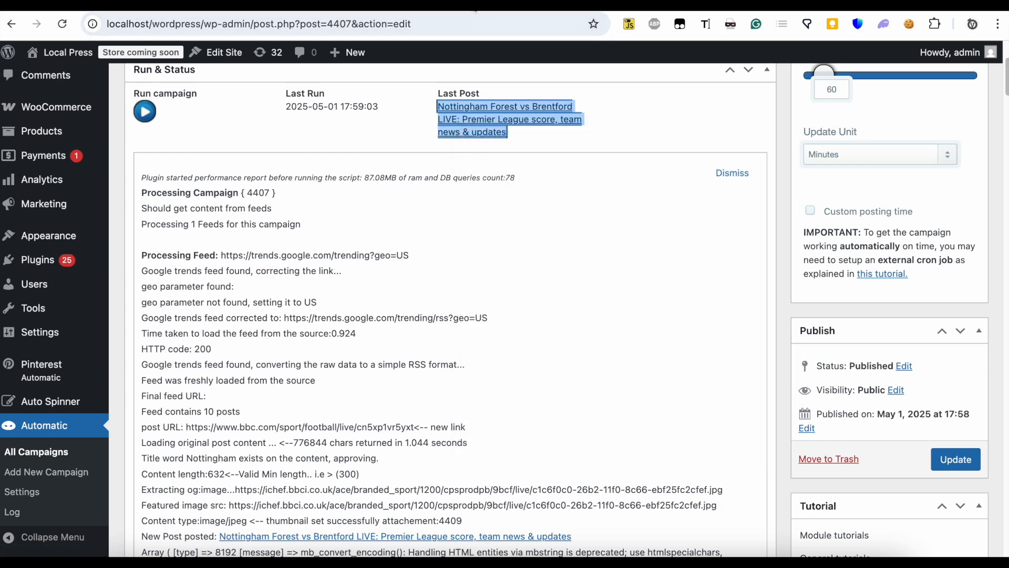
key(ctrl+Tab)
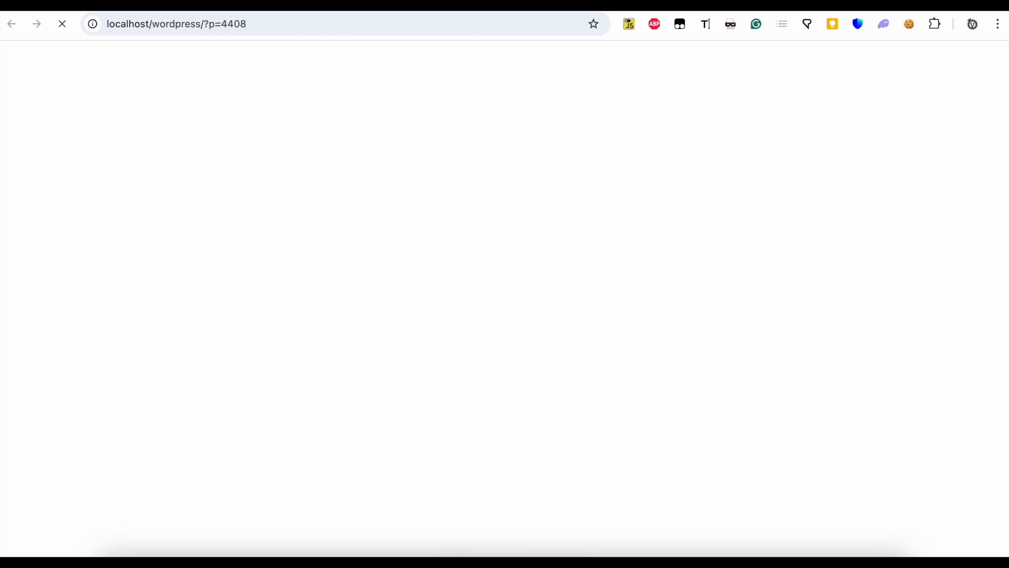
scroll(443, 213, down, 20)
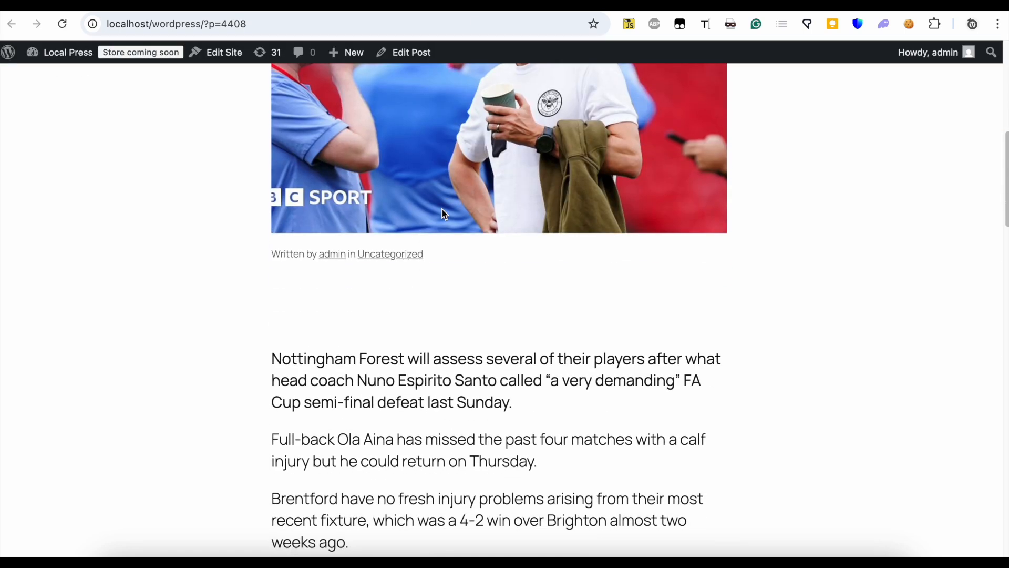
scroll(442, 213, up, 10)
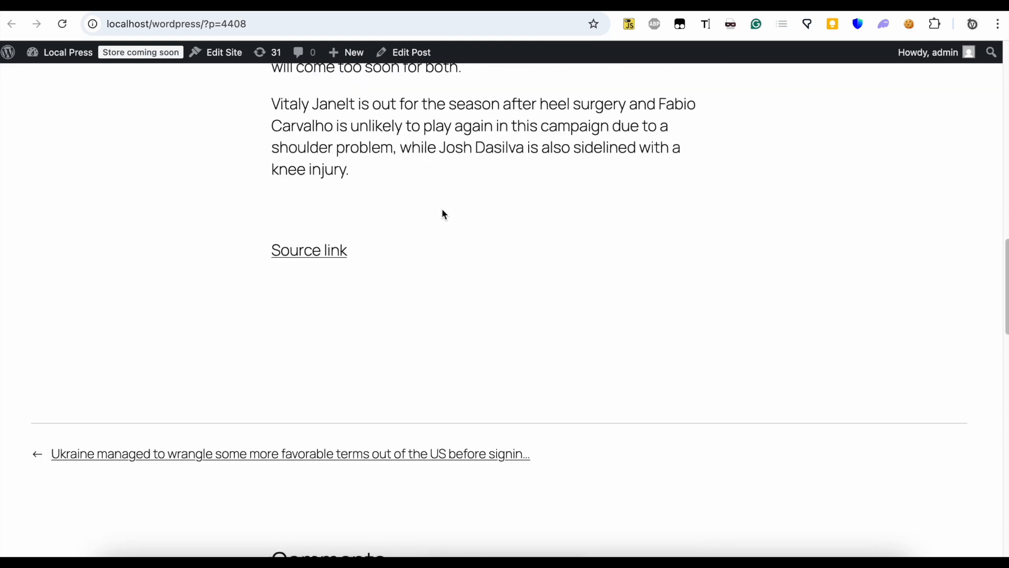
key(super+w)
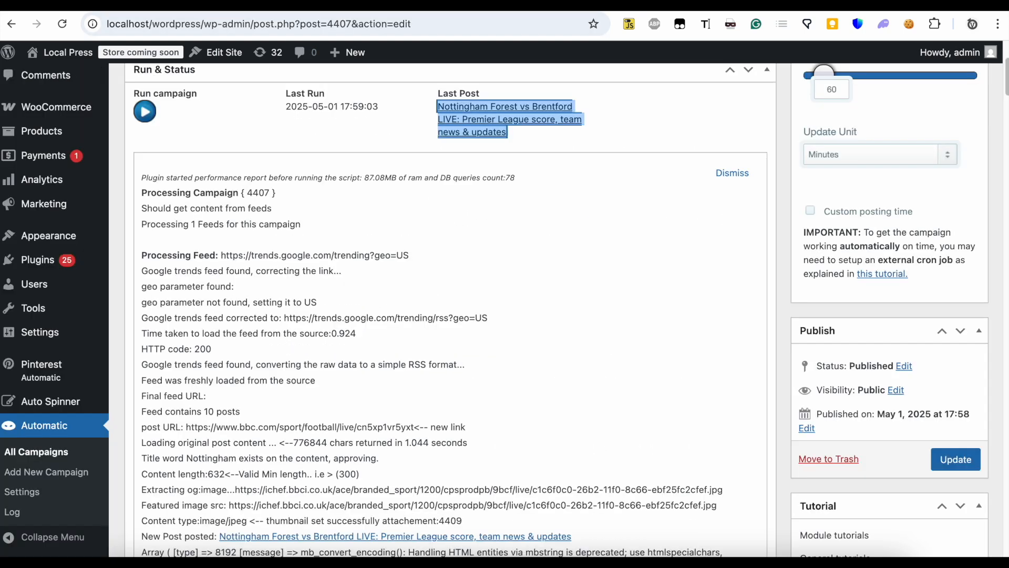
Run the campaign again and set its update frequency to 23 minutes
click(158, 120)
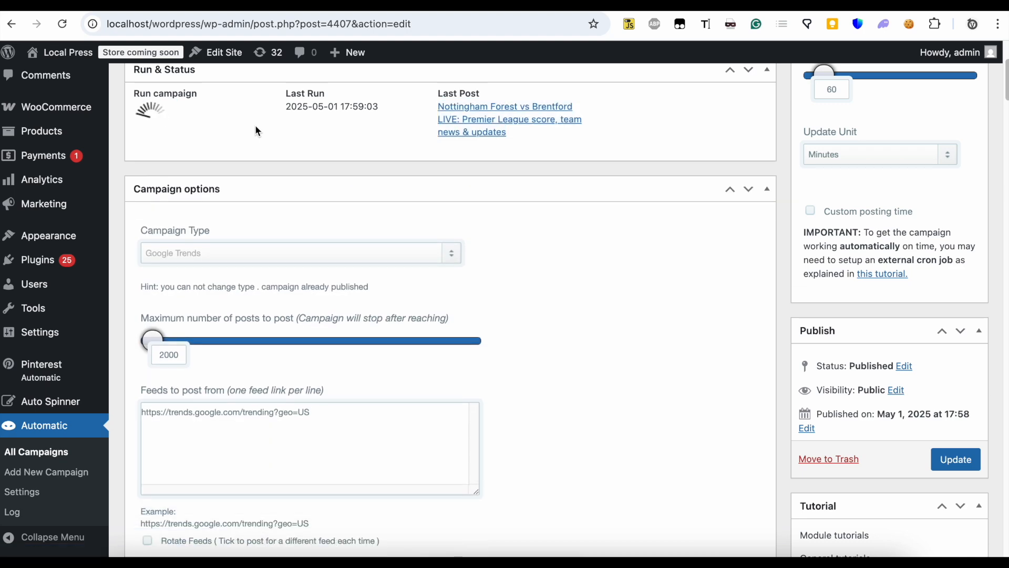
scroll(255, 131, up, 1)
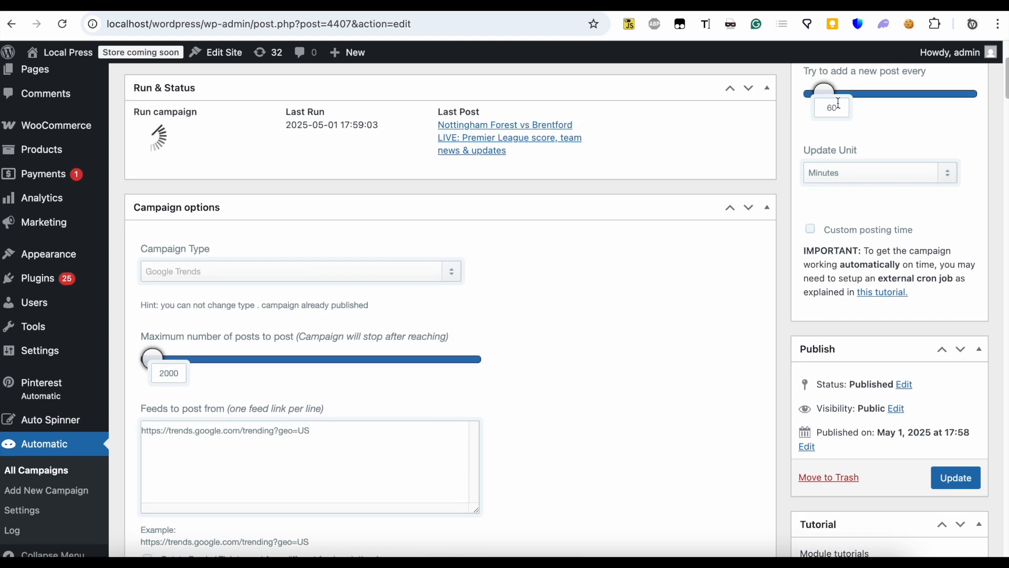
drag(826, 93, 818, 93)
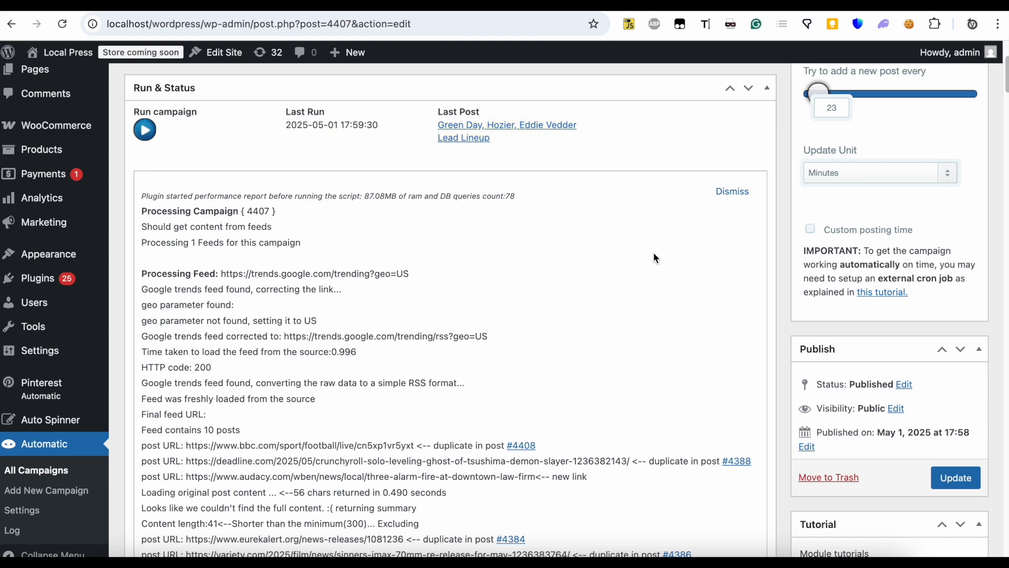
Open the post produced by the second run, look through its content, and return to the campaign editor
scroll(654, 254, down, 1)
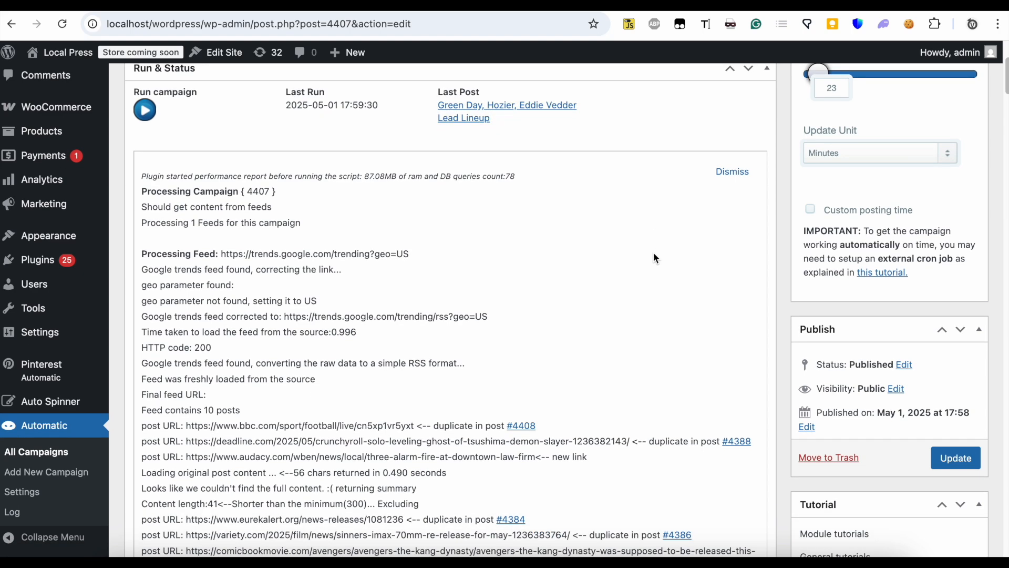
right_click(514, 108)
key(Escape)
click(520, 113)
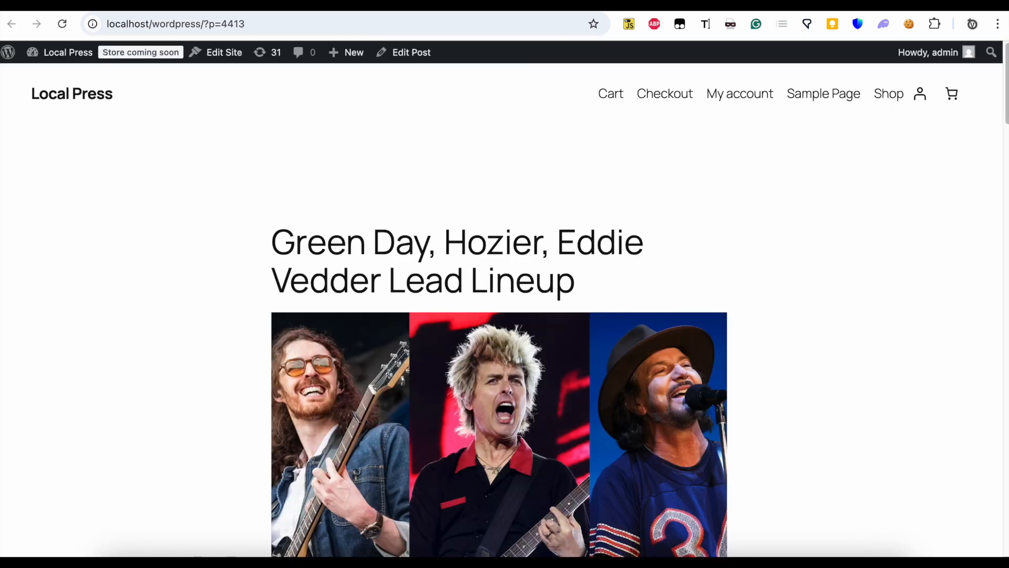
scroll(599, 181, down, 15)
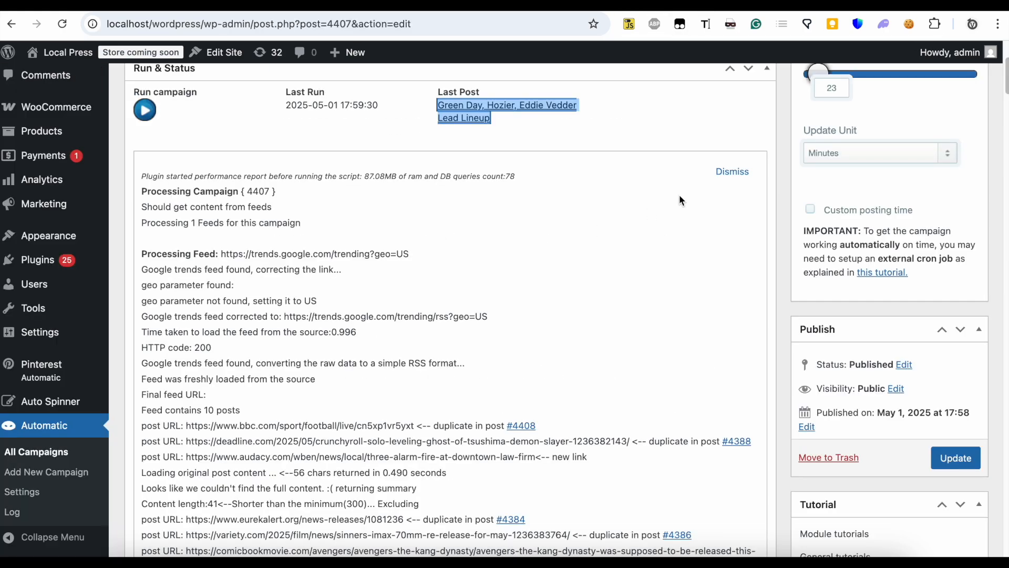
Dismiss the run log and set the post title template to "[gpt]Suggest a better title and return a single title without comments:[original_title][/gpt]"
click(725, 171)
scroll(625, 260, down, 3)
scroll(626, 261, down, 15)
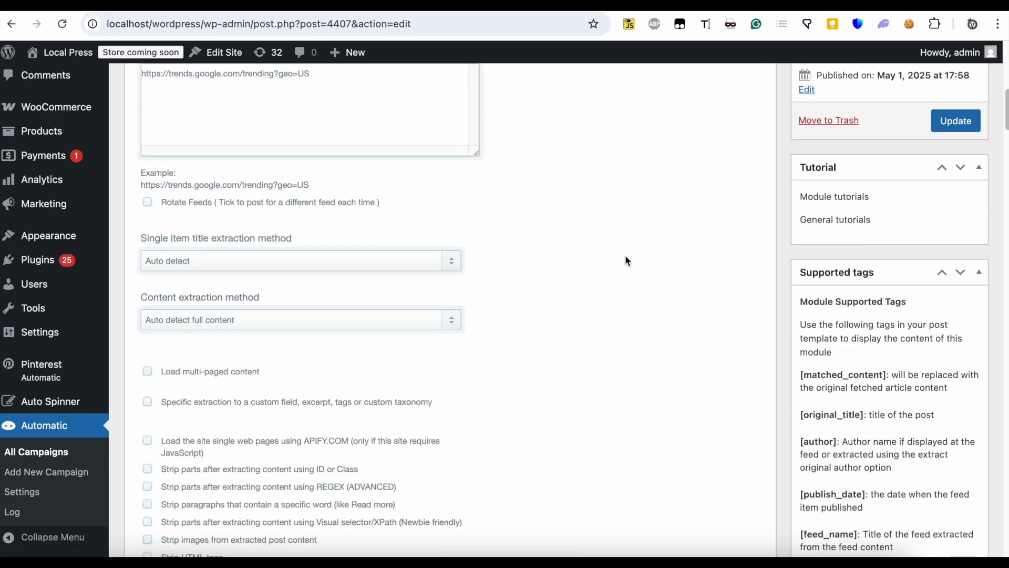
scroll(626, 261, down, 9)
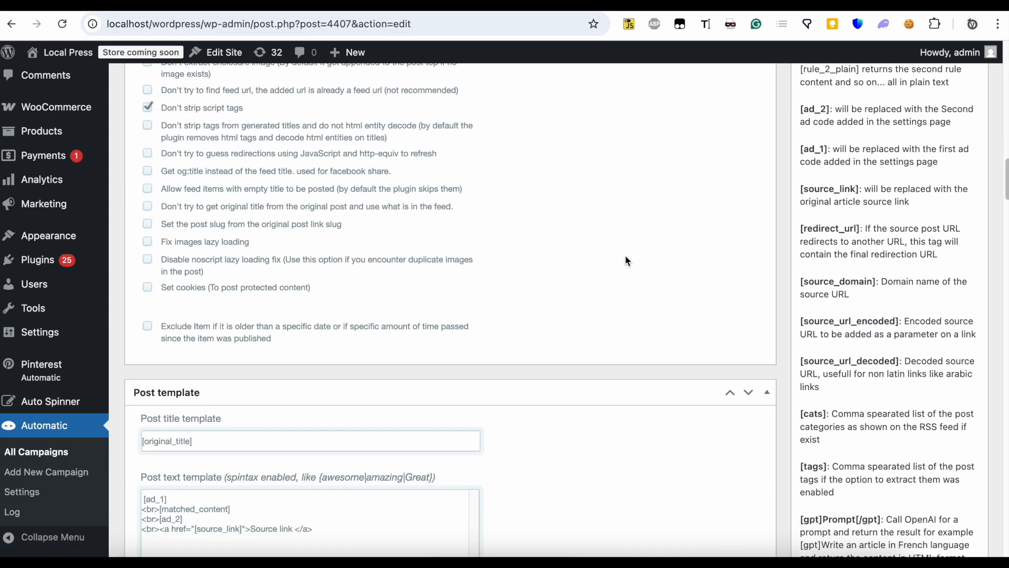
click(145, 224)
text([gpt)
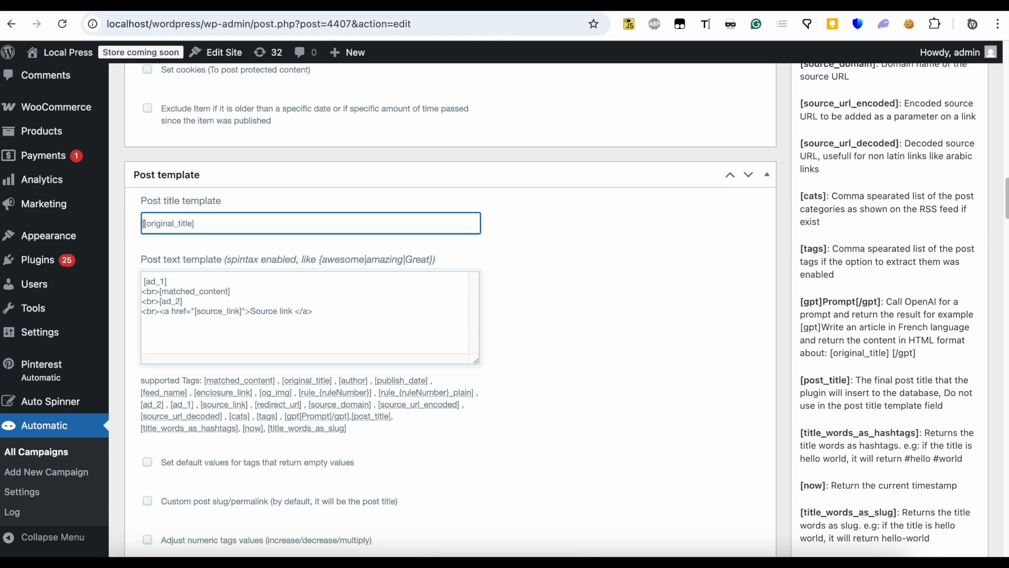
text(]R)
key(BackSpace)
text(Sugge)
text(st a better)
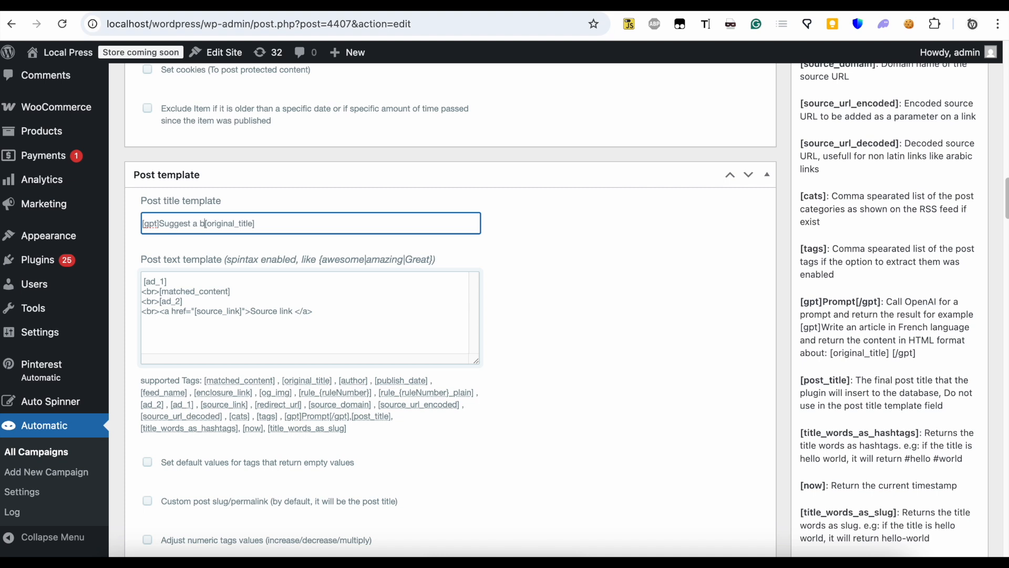
text( title and ret)
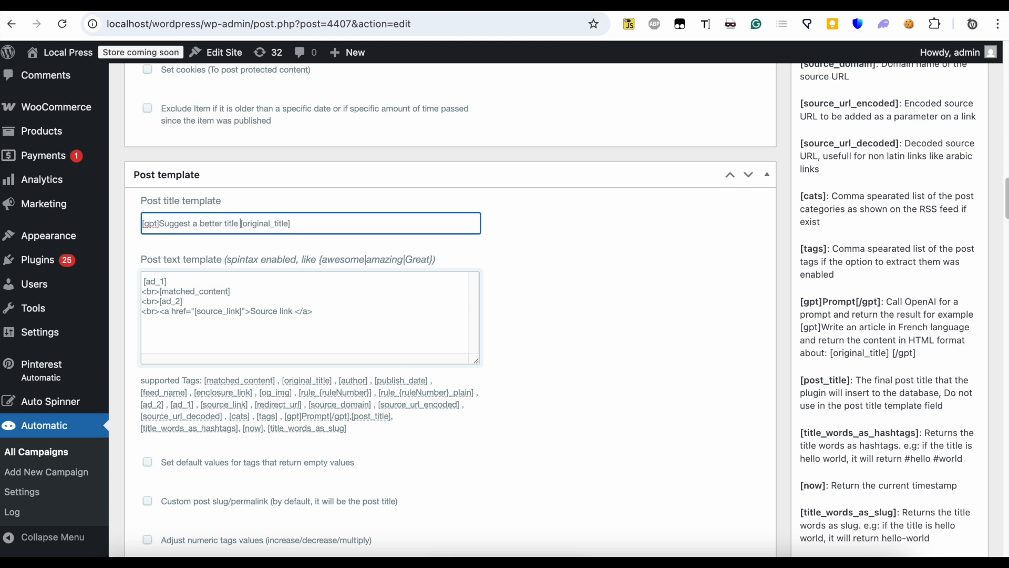
text(urn a single tit)
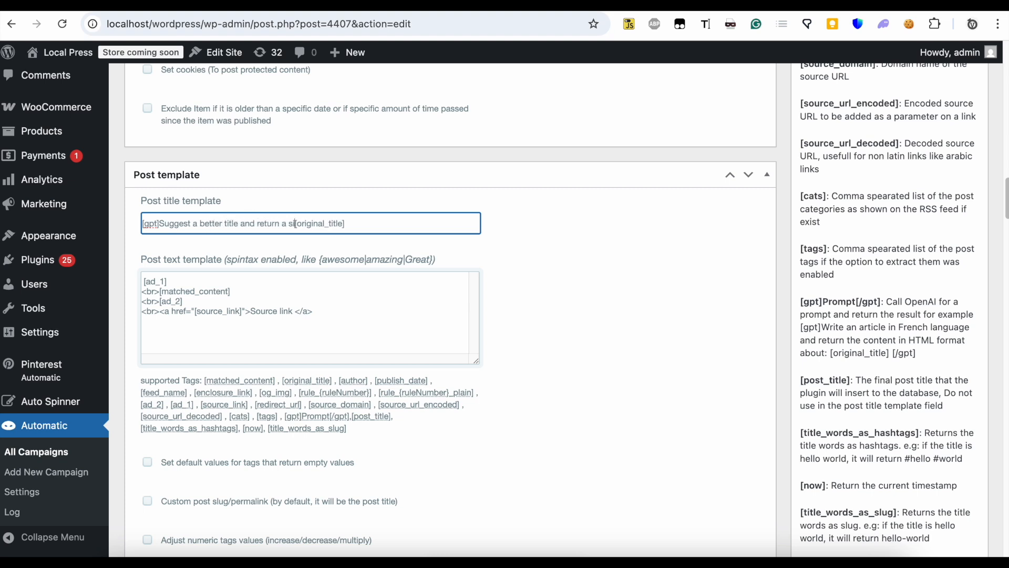
text(le without comment)
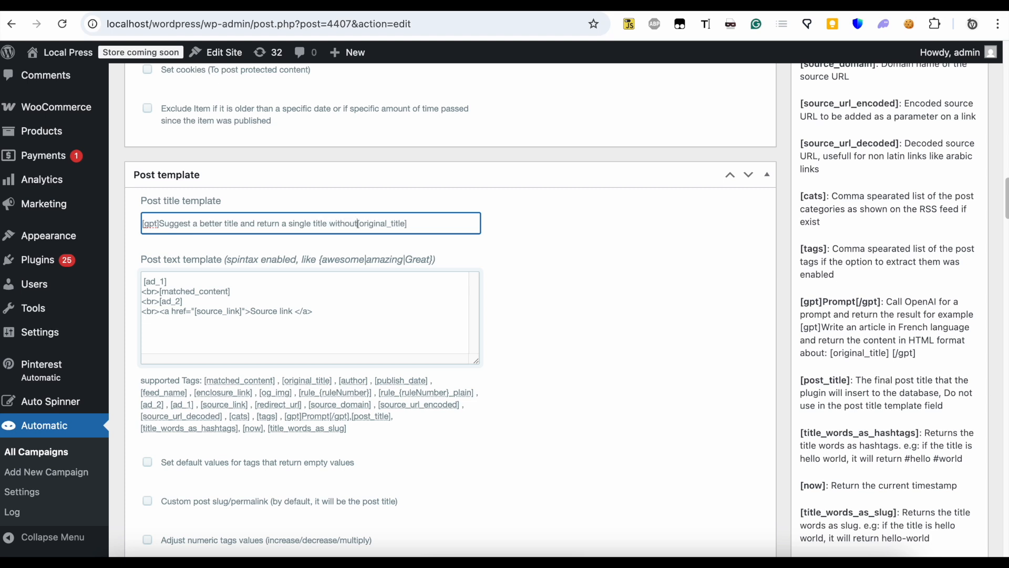
text(s:)
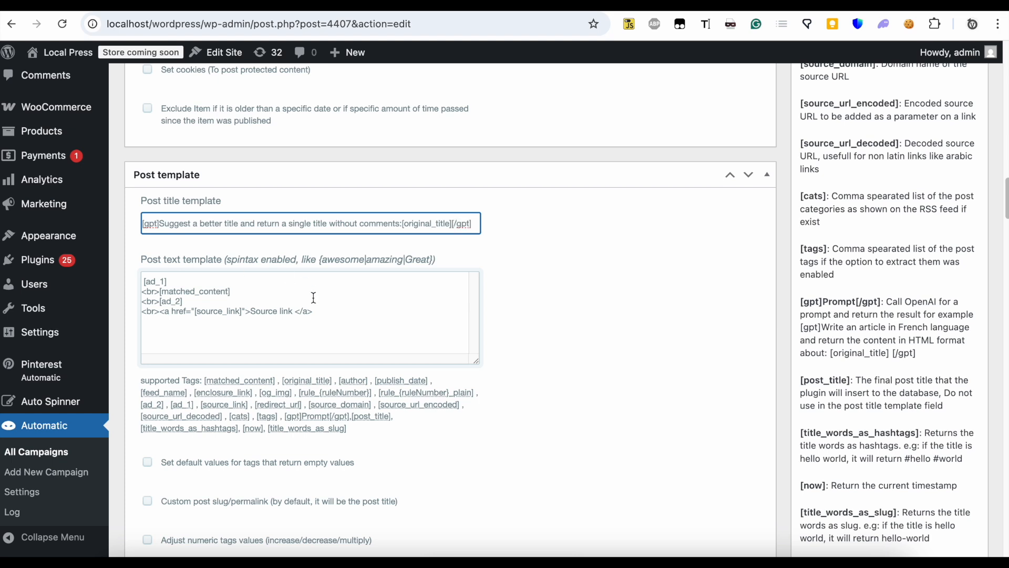
Update the campaign with the new title template, run it again, and examine how the processing log handles the AI prompt
scroll(560, 261, up, 20)
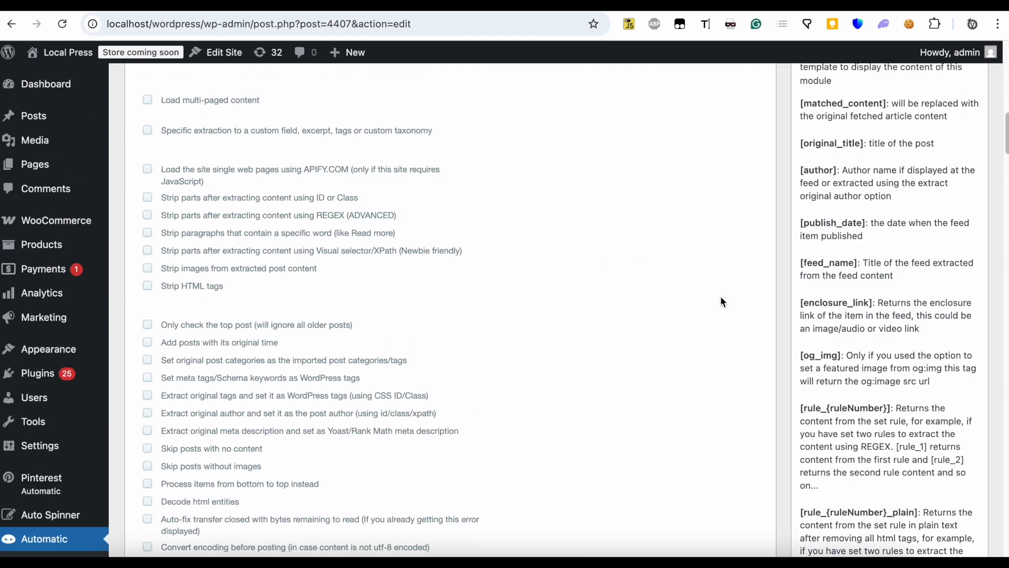
click(963, 454)
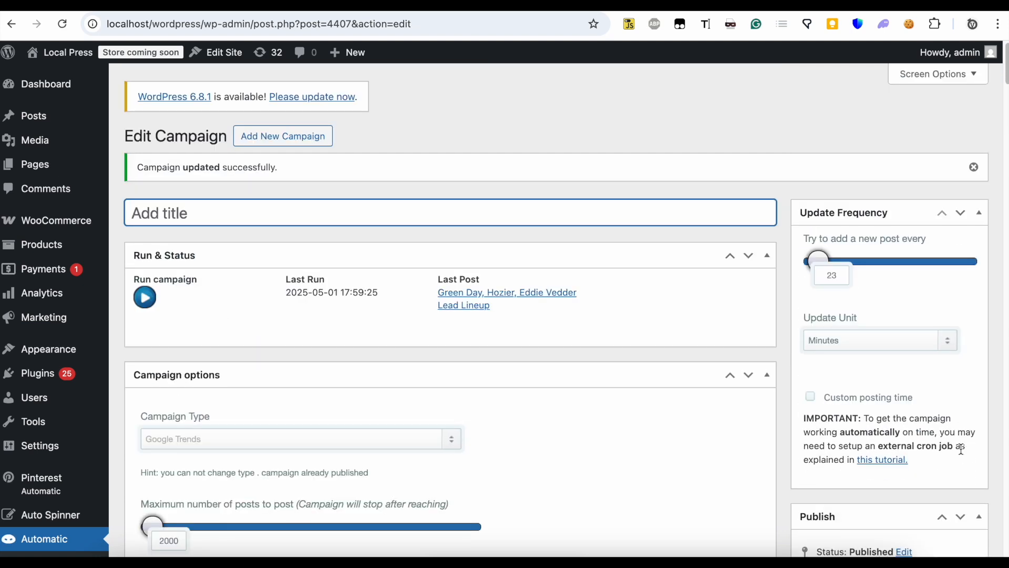
click(144, 297)
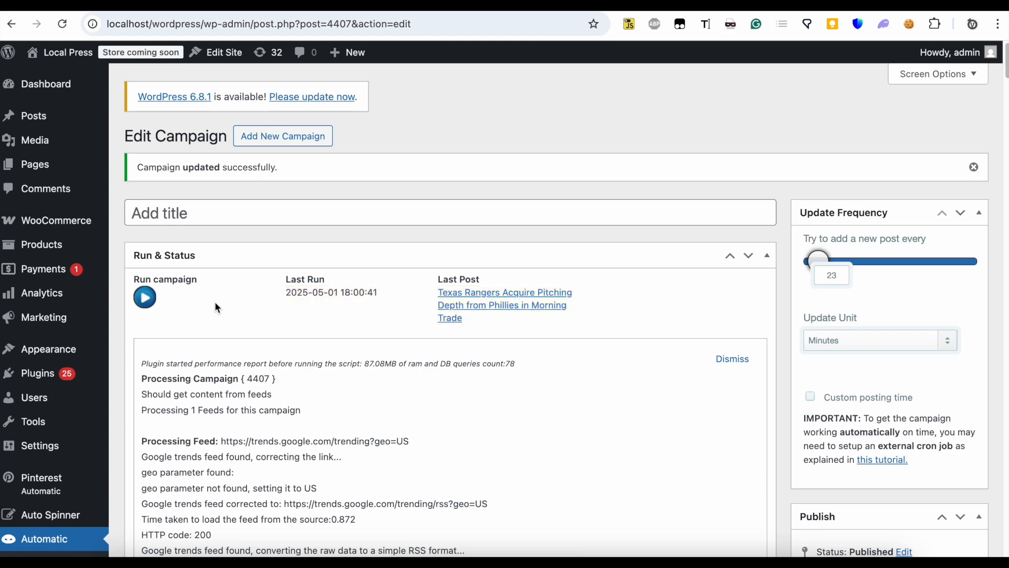
scroll(216, 304, down, 5)
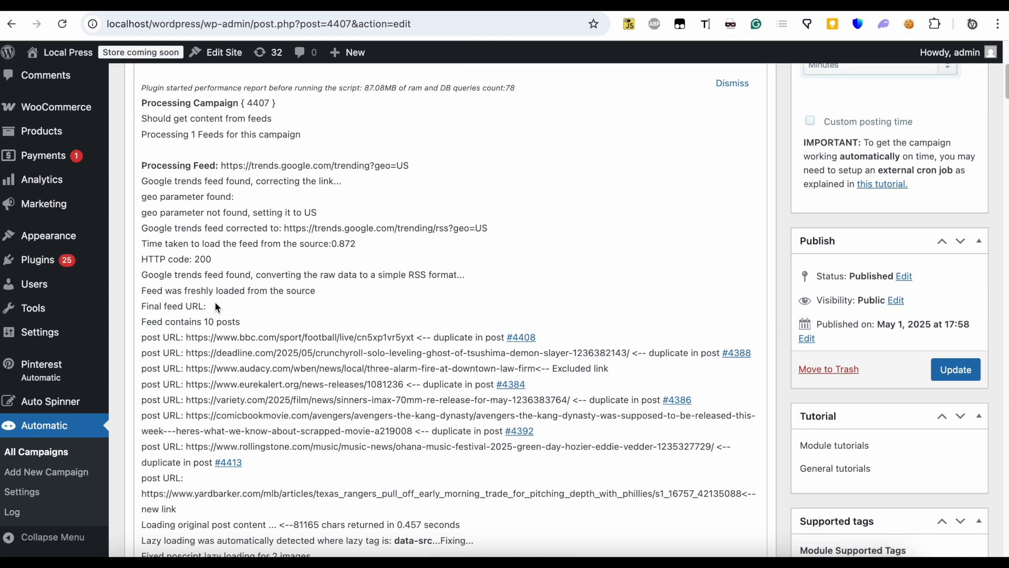
scroll(214, 301, down, 5)
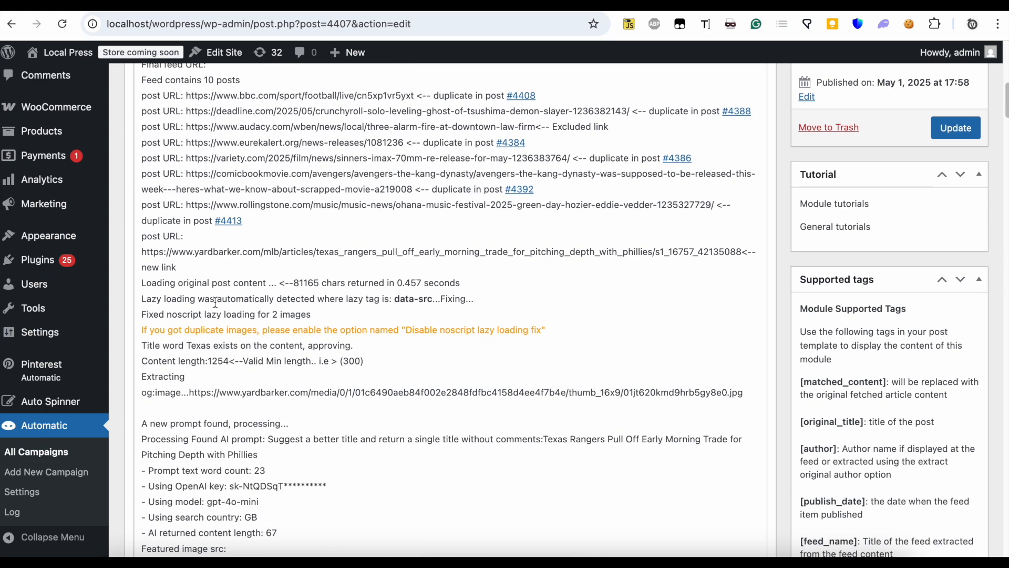
Open the post produced by the latest campaign run and open its source article in a new tab
scroll(215, 301, up, 7)
click(471, 146)
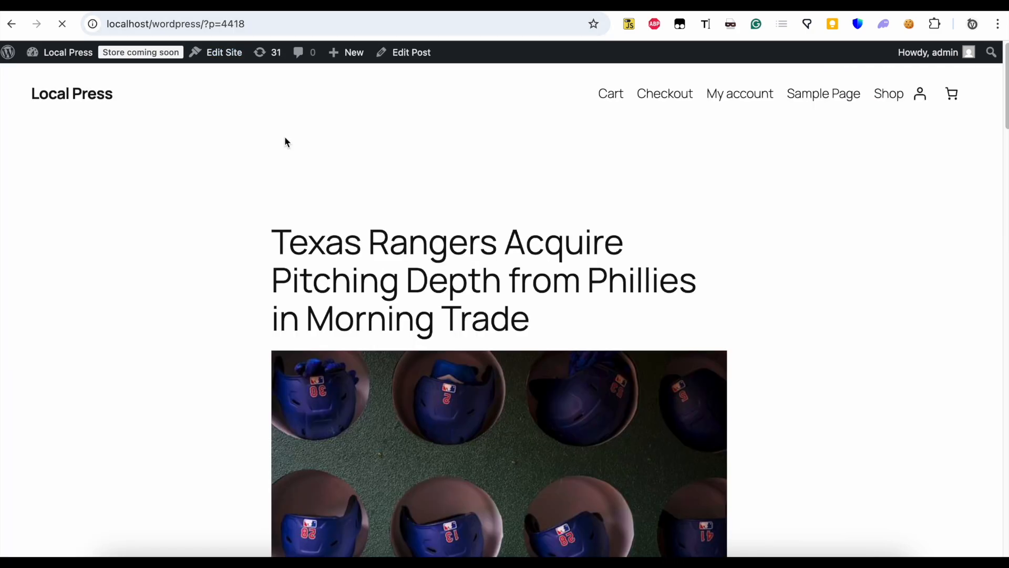
scroll(284, 137, down, 18)
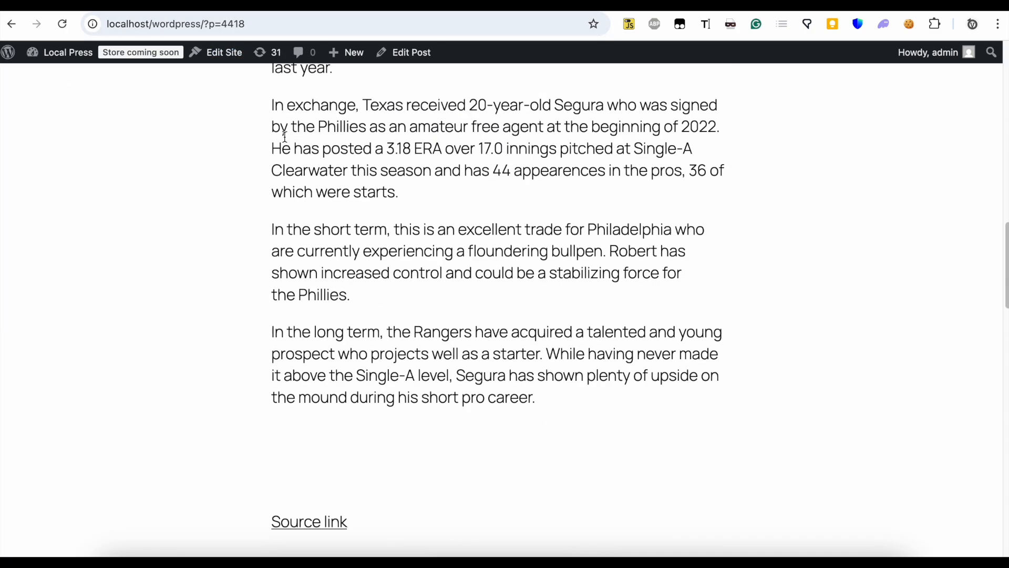
scroll(285, 138, down, 4)
right_click(300, 333)
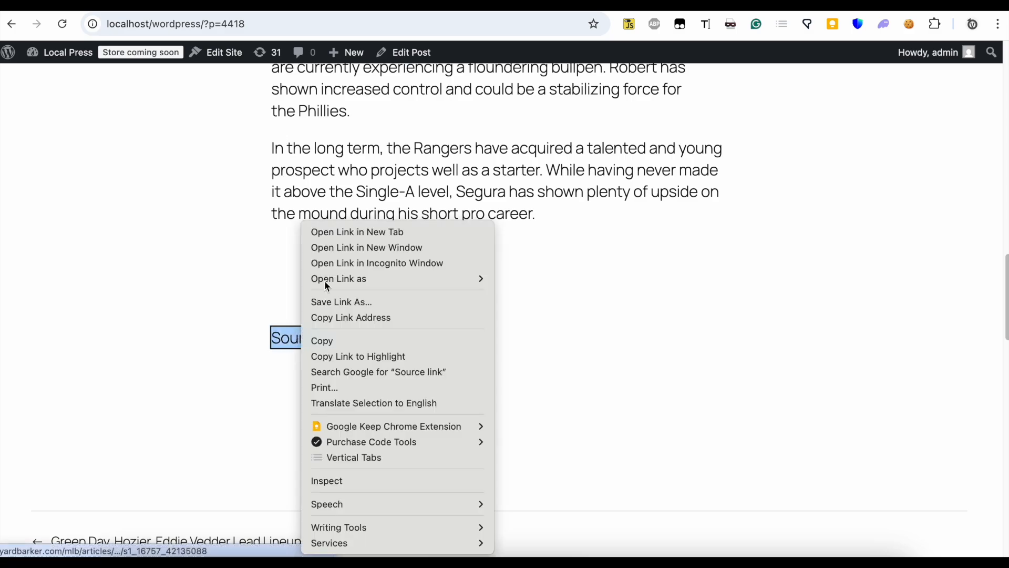
click(345, 231)
Compare the post's AI-rewritten title with the original headline on the Yardbarker article, returning to the generated post
scroll(370, 276, up, 20)
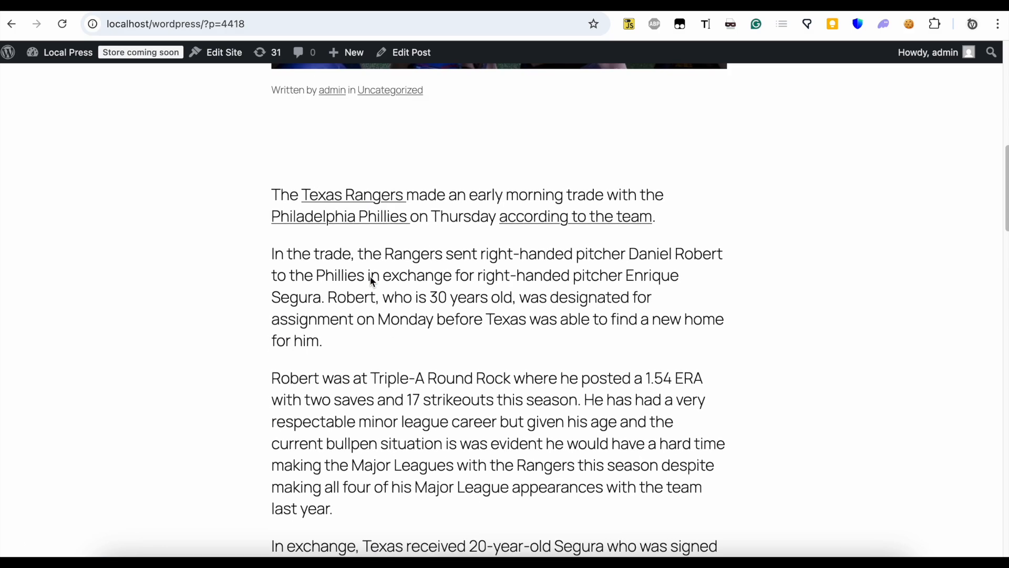
scroll(370, 275, up, 10)
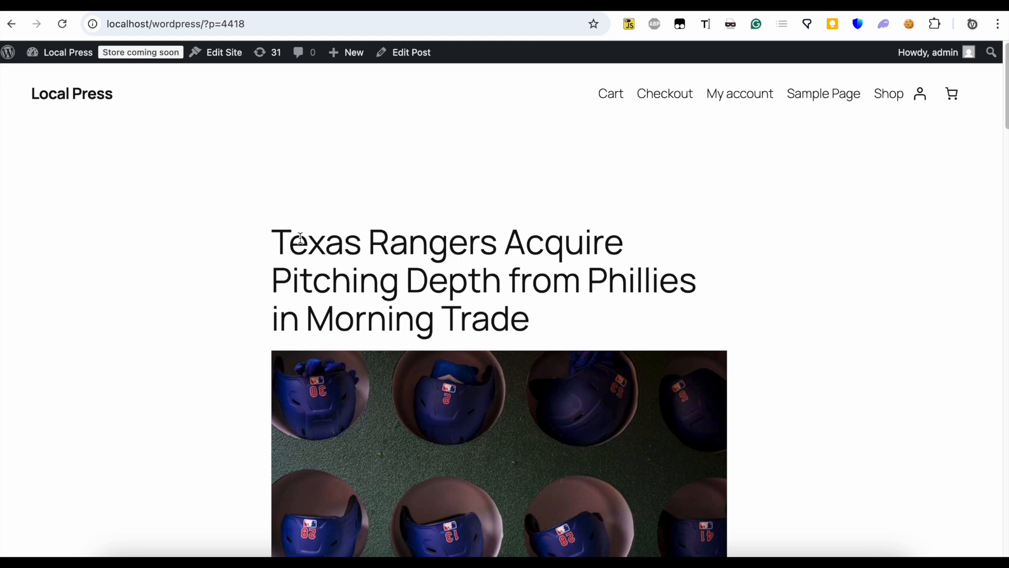
key(ctrl+Tab)
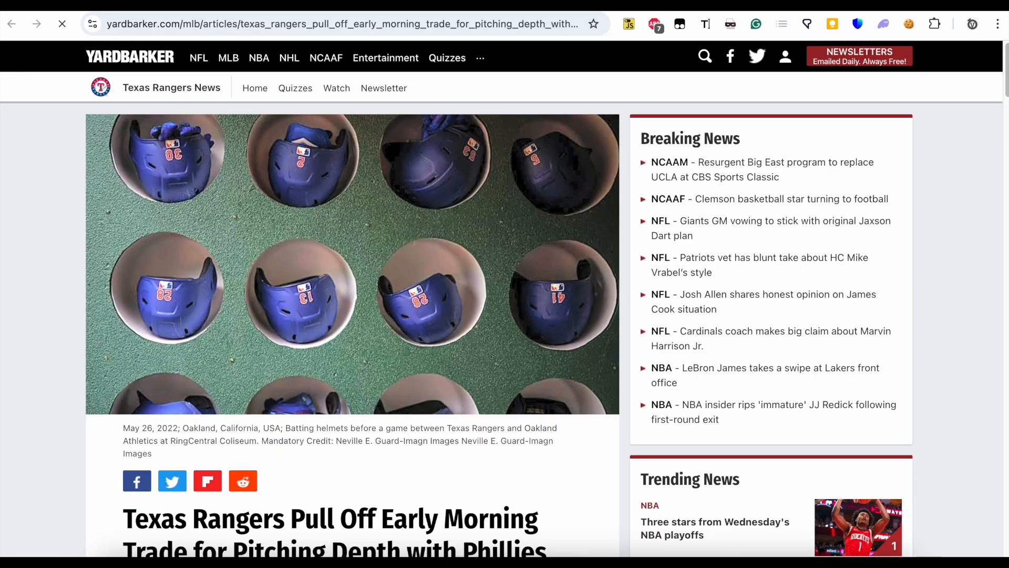
scroll(436, 246, down, 3)
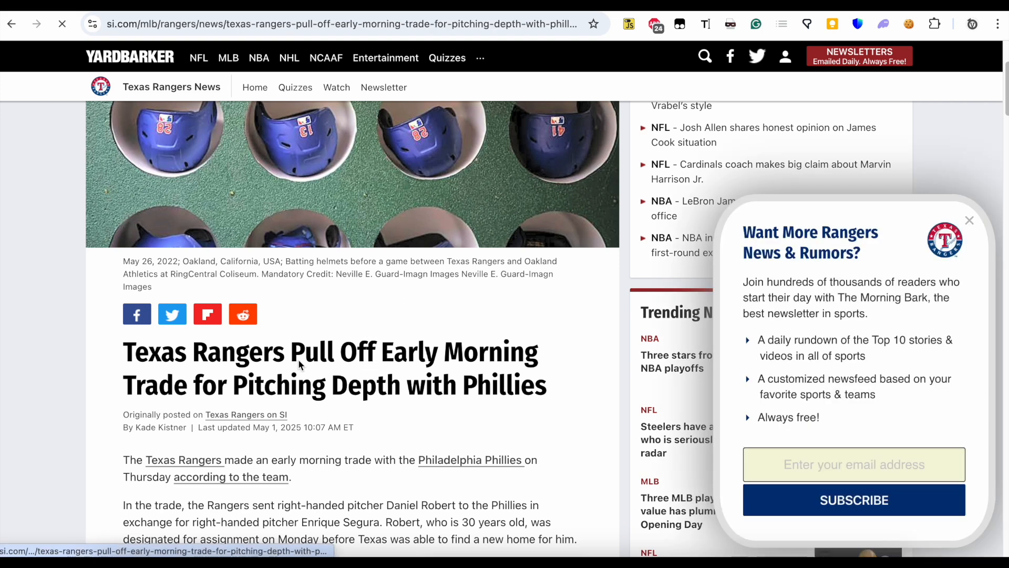
key(ctrl+shift+Tab)
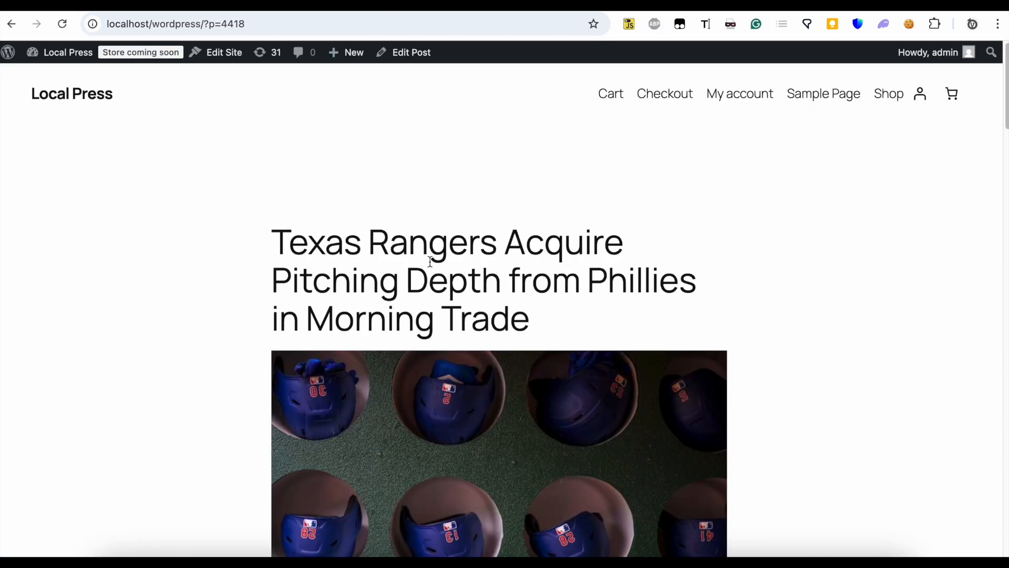
drag(291, 247, 559, 300)
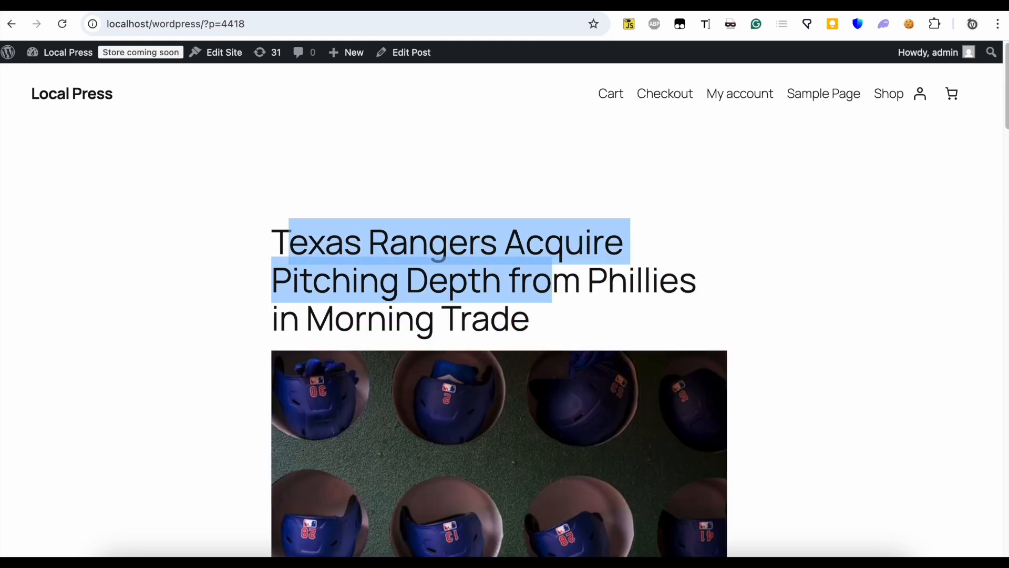
scroll(430, 220, down, 5)
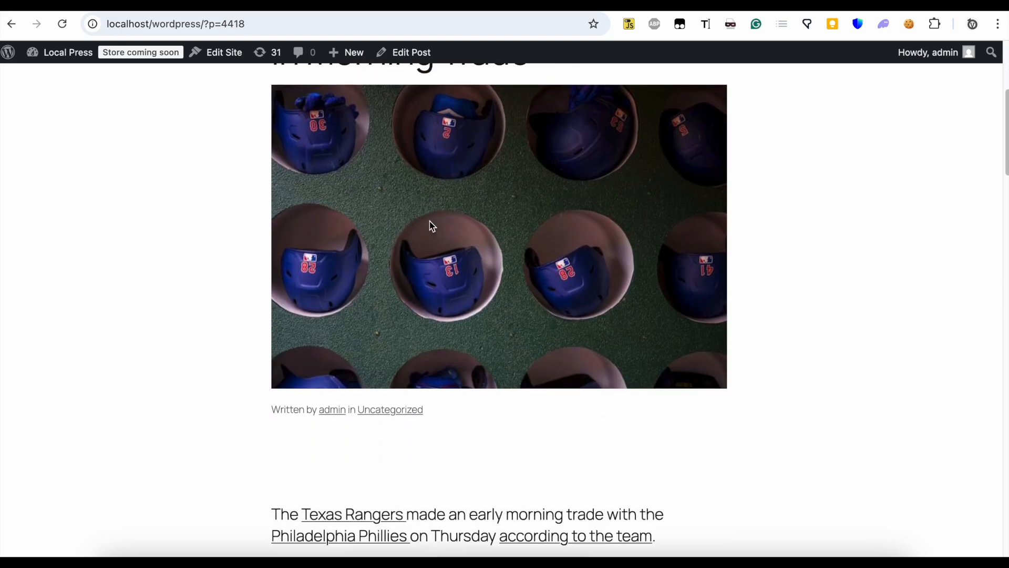